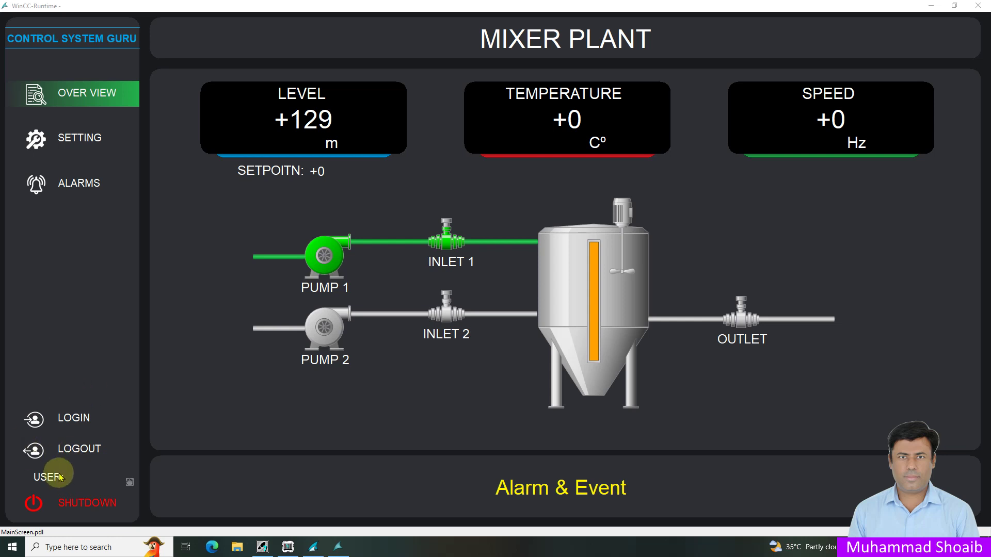
# - Log in as engineer with its password, view the user administration page, then return to the plant overview
pyautogui.click(83, 429)
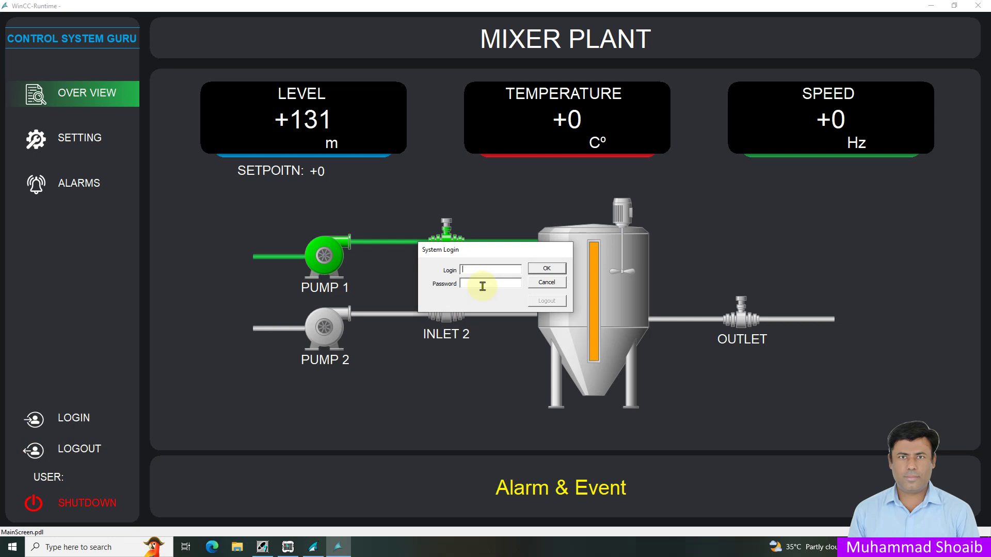
pyautogui.write('engineer')
pyautogui.click(490, 282)
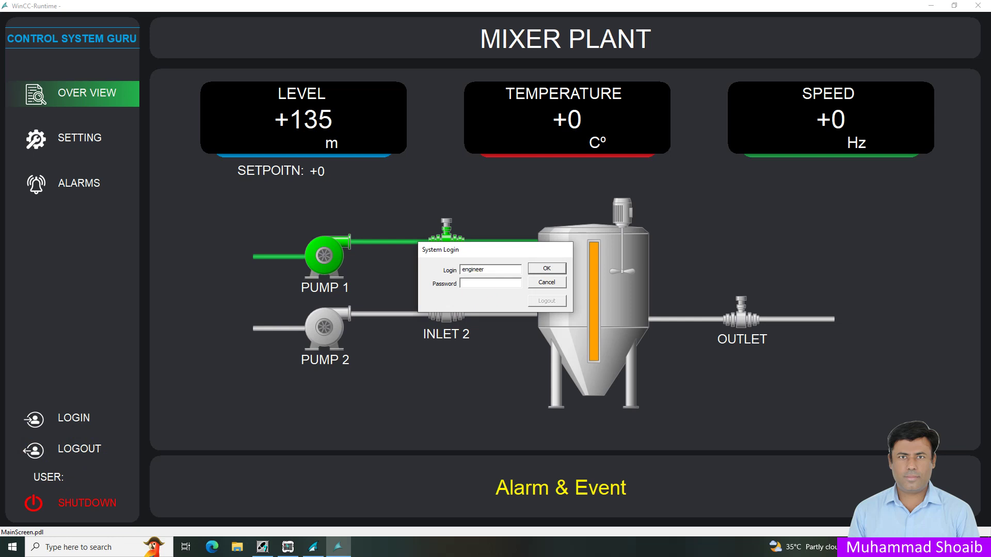
pyautogui.write('1234')
pyautogui.press('Return')
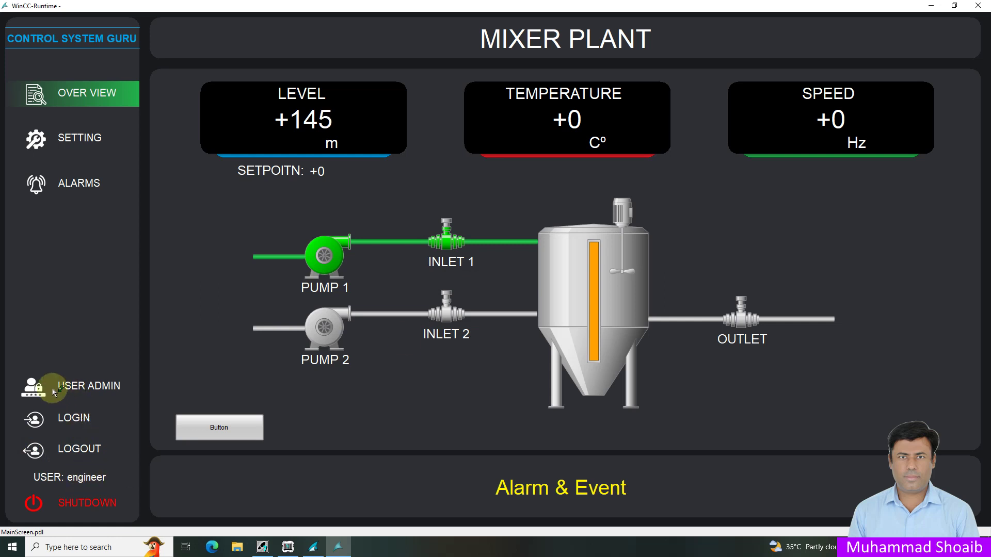
pyautogui.click(99, 391)
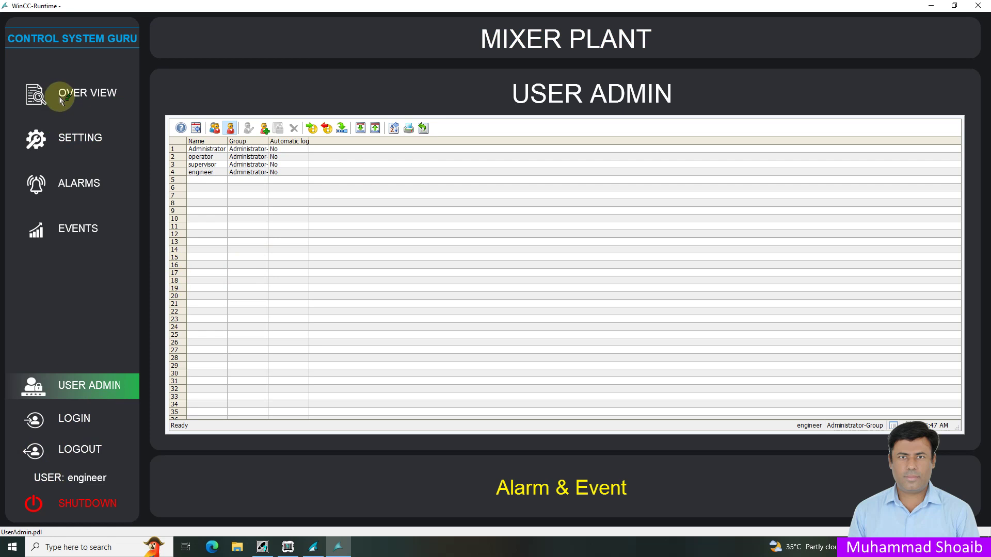
pyautogui.click(107, 181)
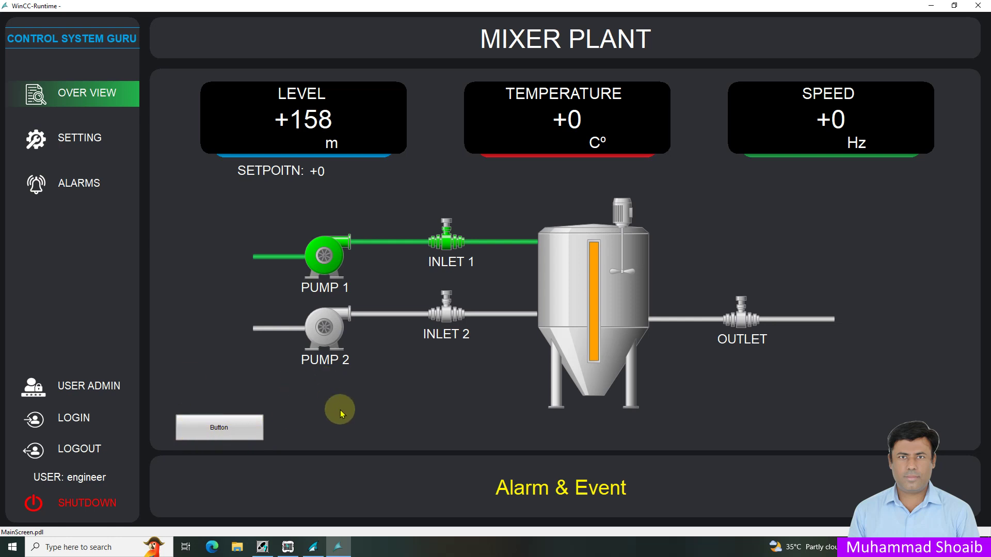
# - Log the engineer out and log back in as operator with the operator password
pyautogui.click(81, 452)
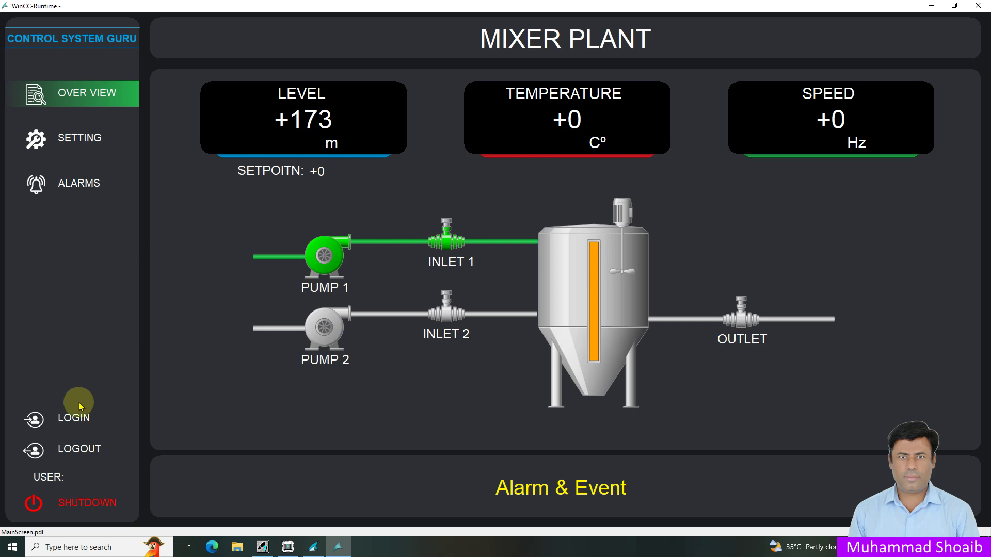
pyautogui.click(80, 419)
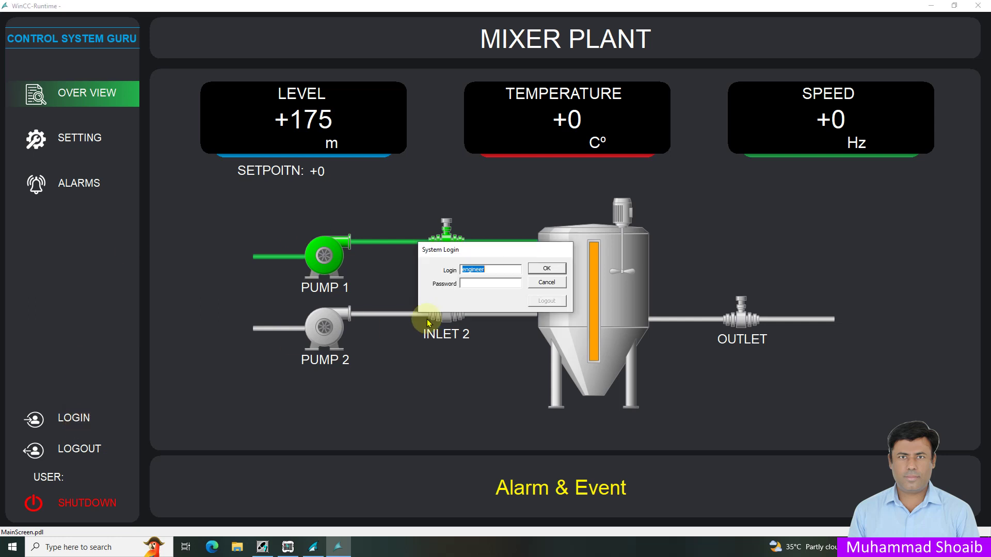
pyautogui.write('op')
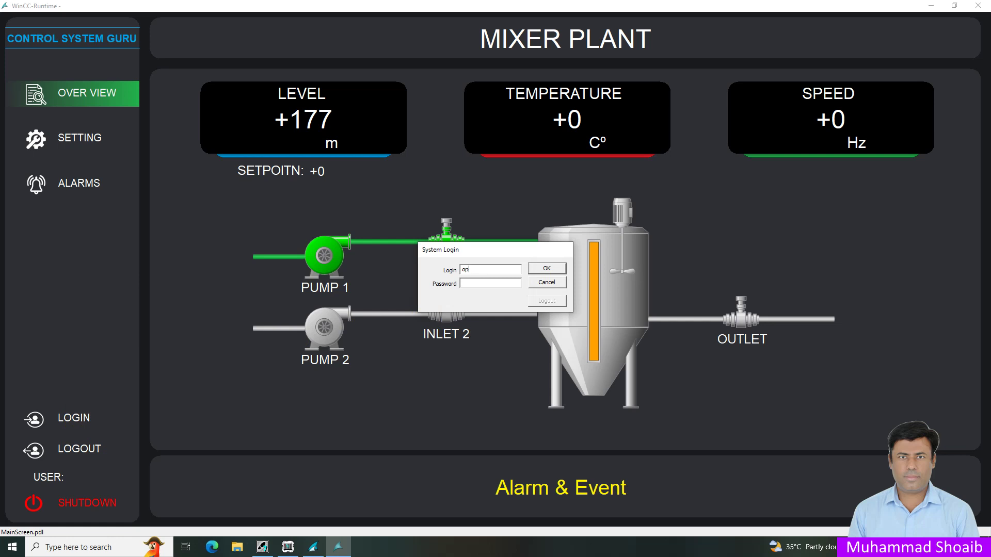
pyautogui.write('erator12')
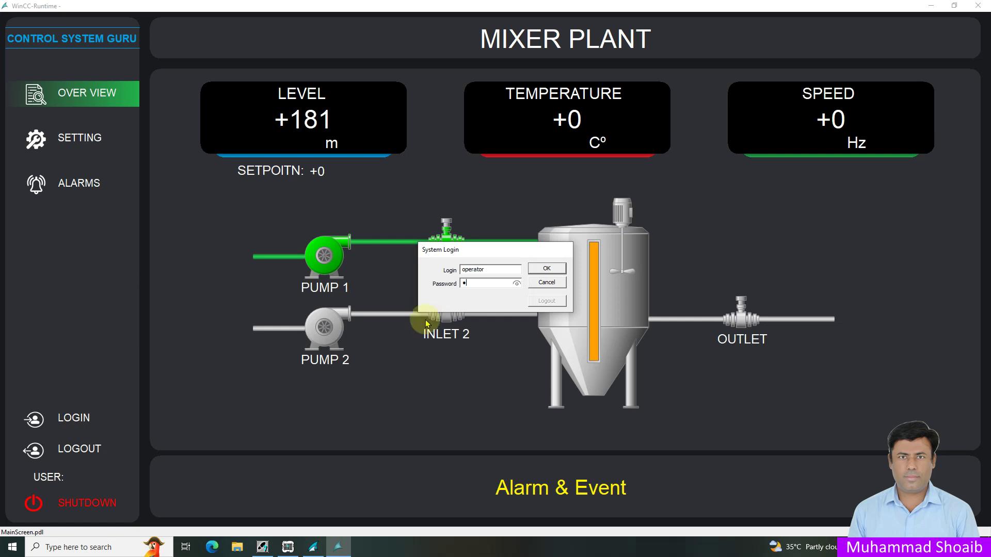
pyautogui.write('3456')
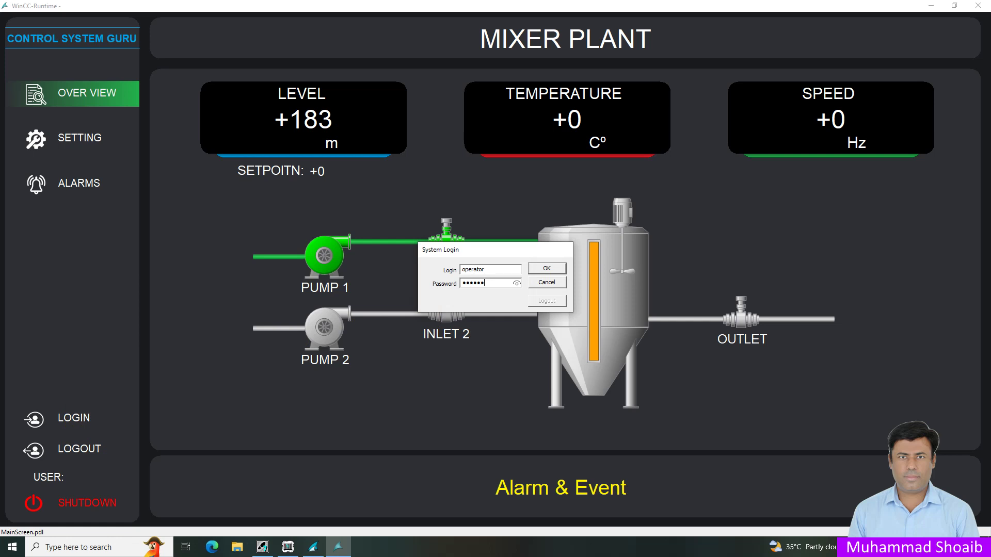
pyautogui.write('78')
pyautogui.press('Return')
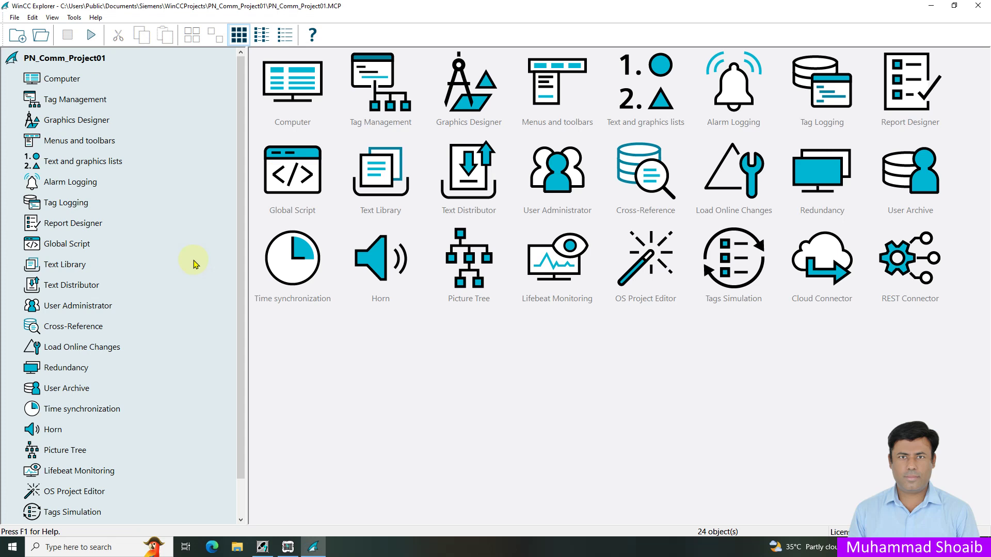
# - Open MainScreen.pdl from the Graphics Designer picture list with Open picture(s)
pyautogui.click(243, 133)
pyautogui.click(61, 123)
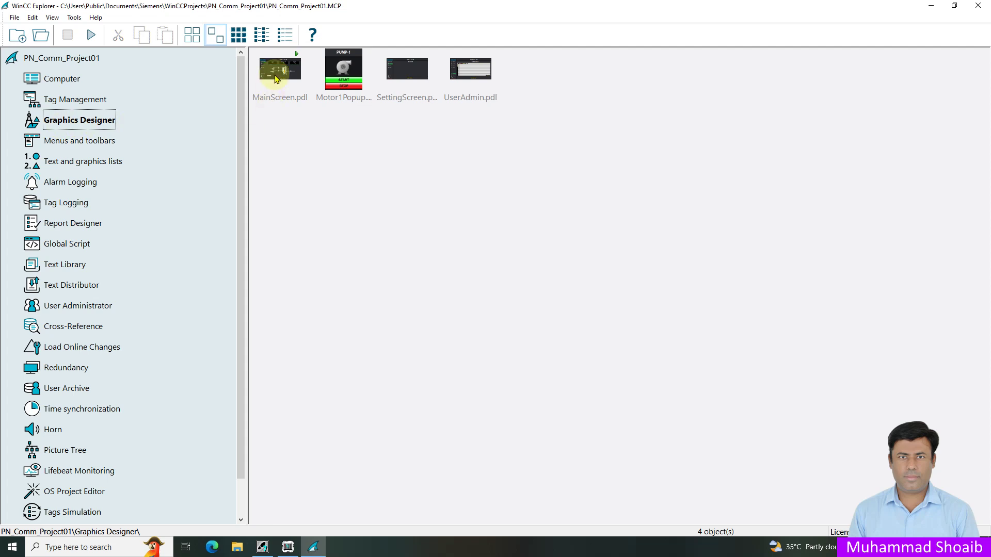
pyautogui.click(276, 78)
pyautogui.rightClick(276, 78)
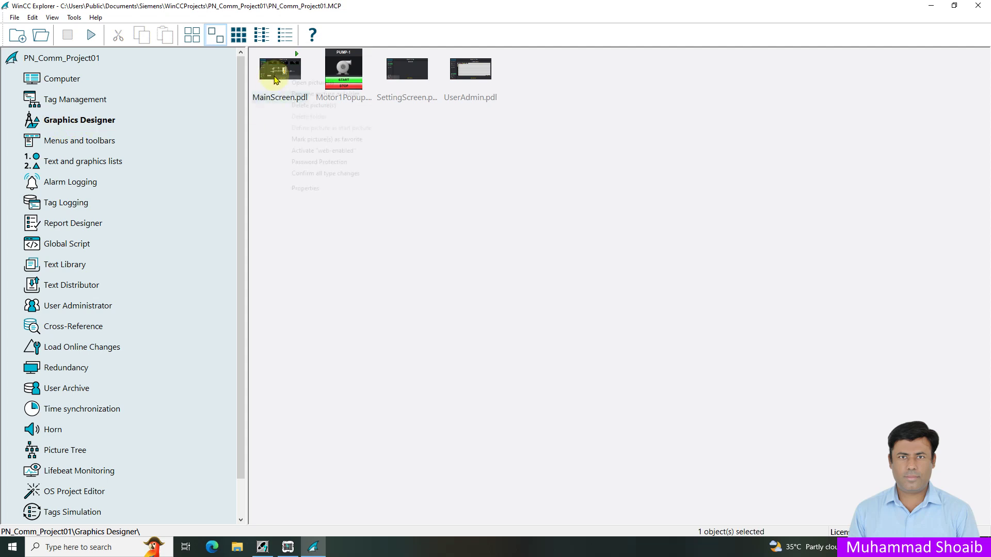
pyautogui.click(292, 83)
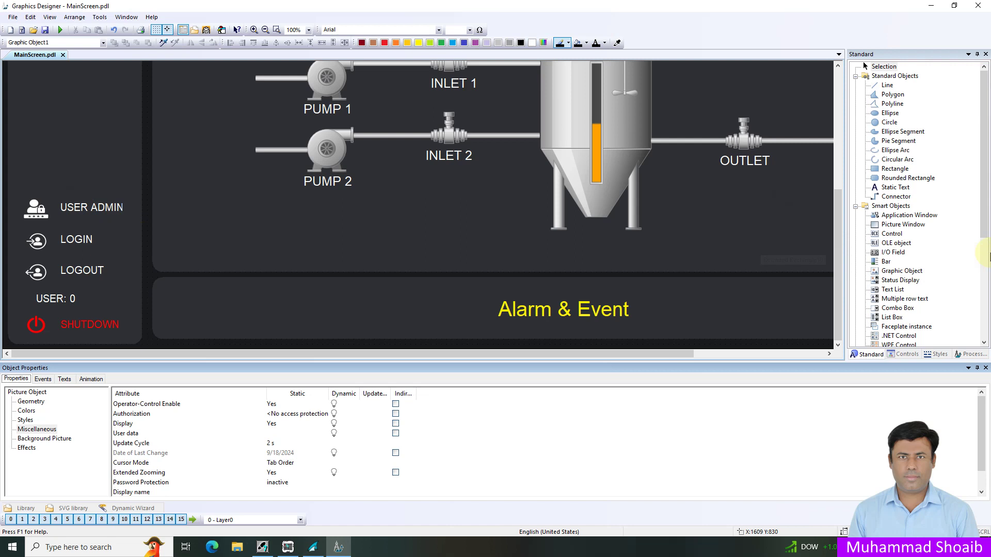
# - Draw a Windows Objects button left of the tank and set its text to 'Button'
pyautogui.scroll(-6, 987, 268)
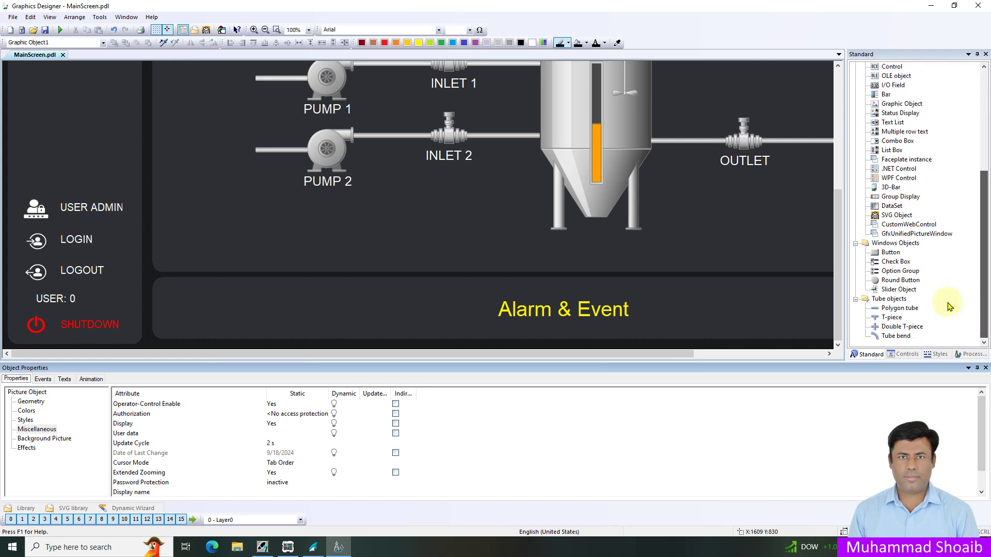
pyautogui.click(890, 253)
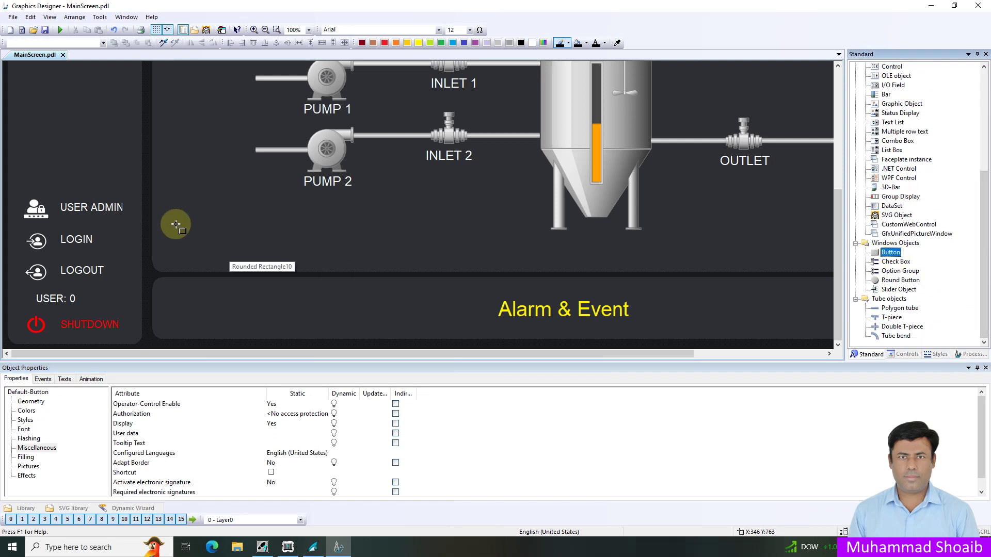
pyautogui.moveTo(172, 221)
pyautogui.mouseDown()
pyautogui.moveTo(270, 258)
pyautogui.moveTo(258, 251)
pyautogui.mouseUp()
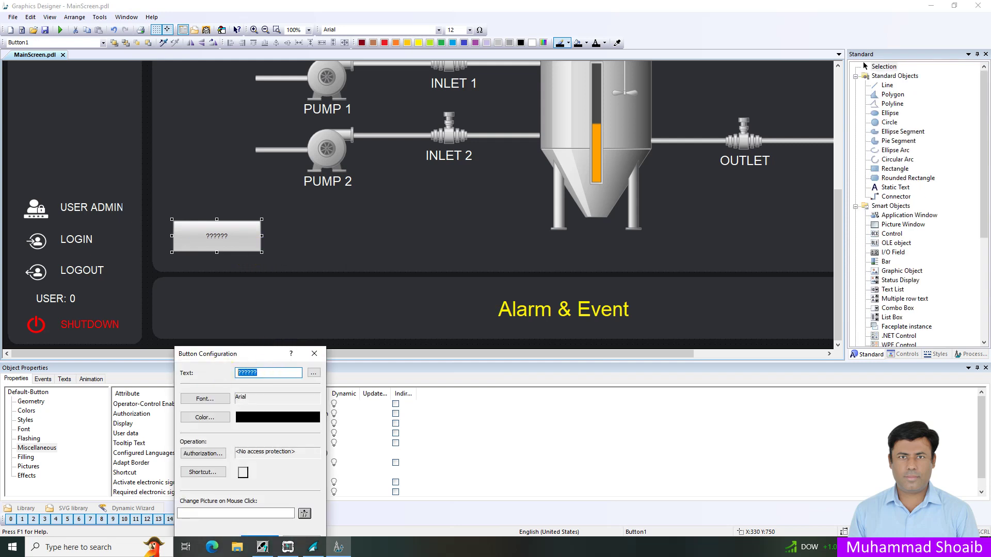
pyautogui.write('Button')
pyautogui.press('Return')
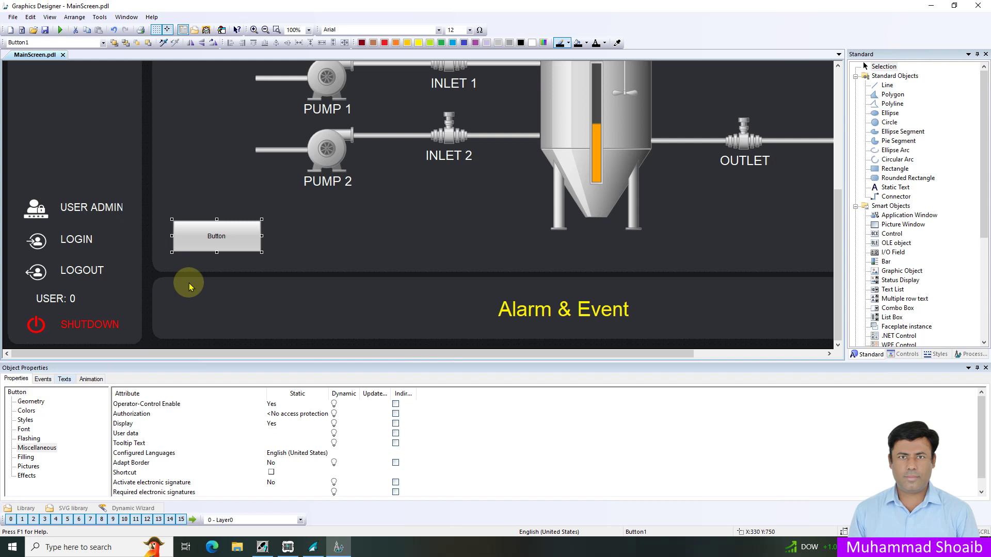
pyautogui.click(17, 392)
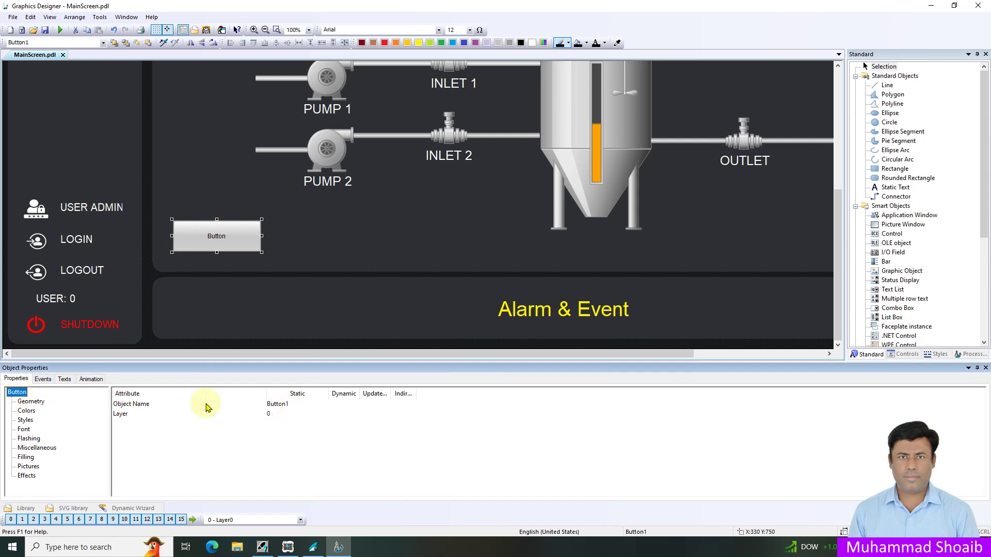
# - Set Button1's Miscellaneous Display attribute to No
pyautogui.click(103, 208)
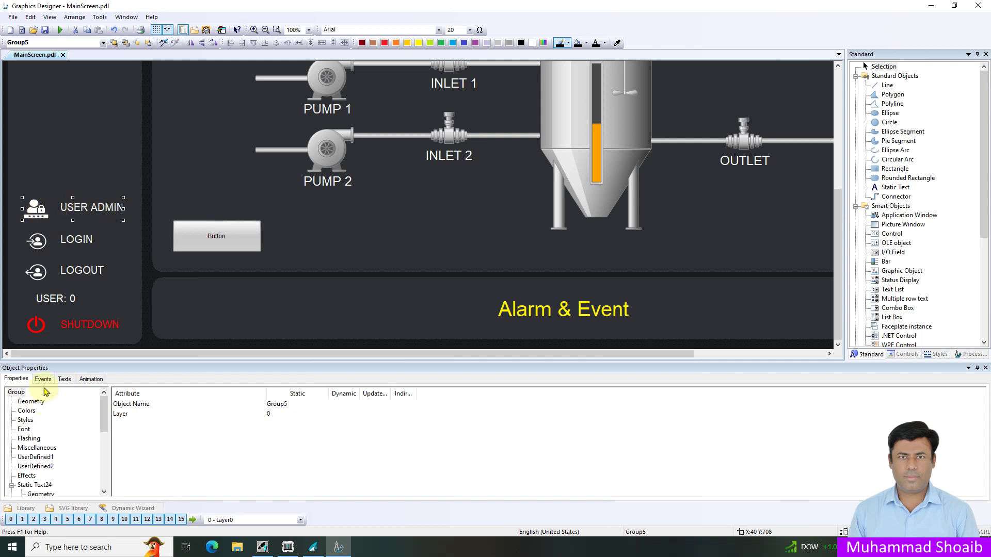
pyautogui.click(20, 395)
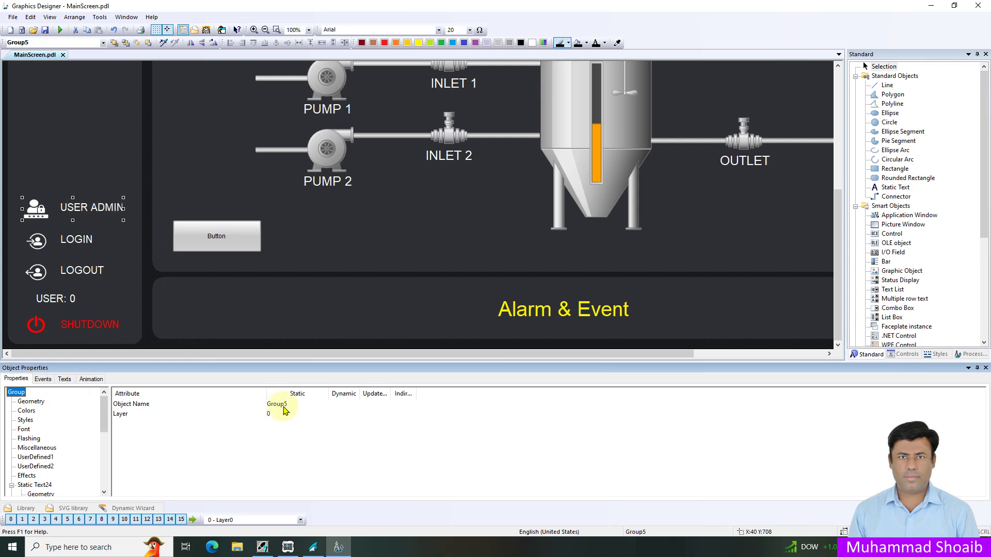
pyautogui.click(236, 245)
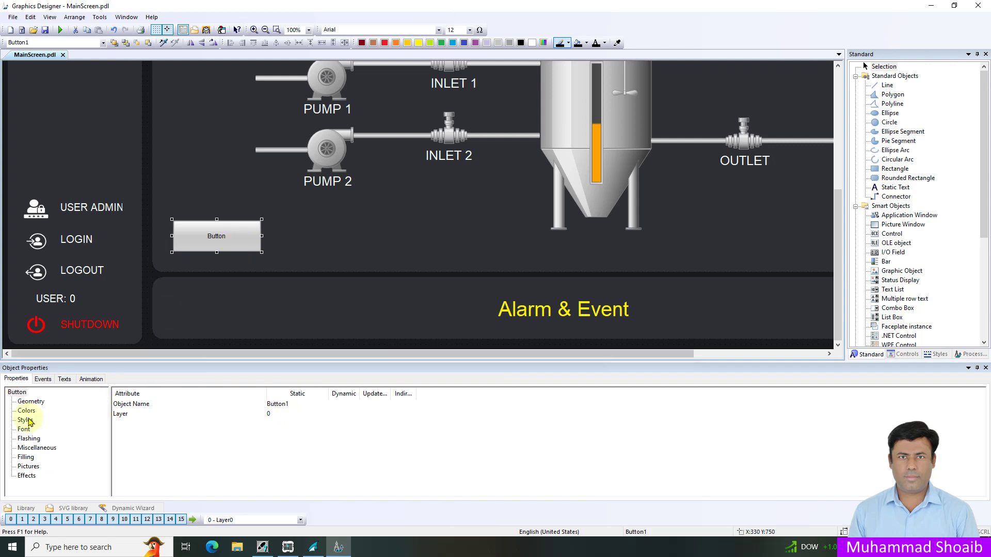
pyautogui.click(36, 448)
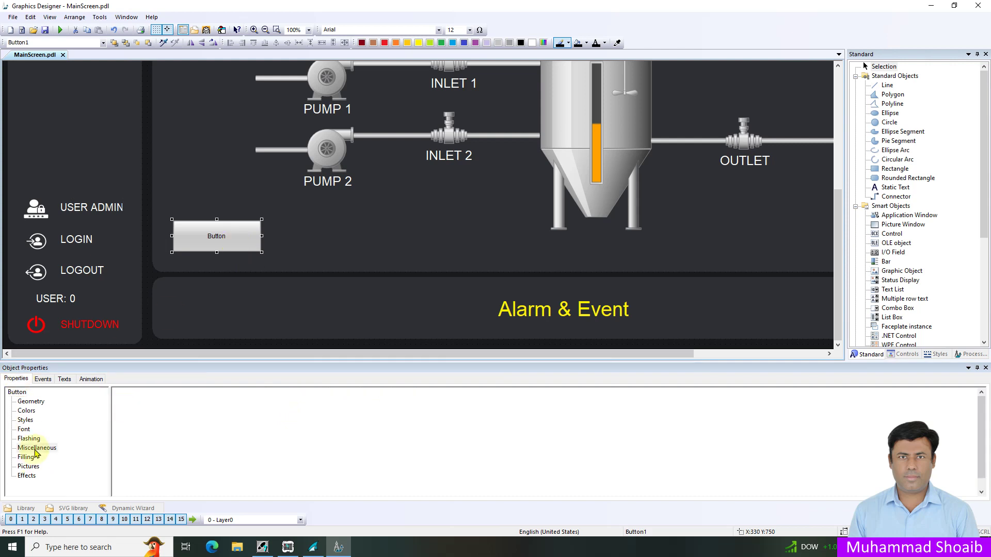
pyautogui.click(124, 424)
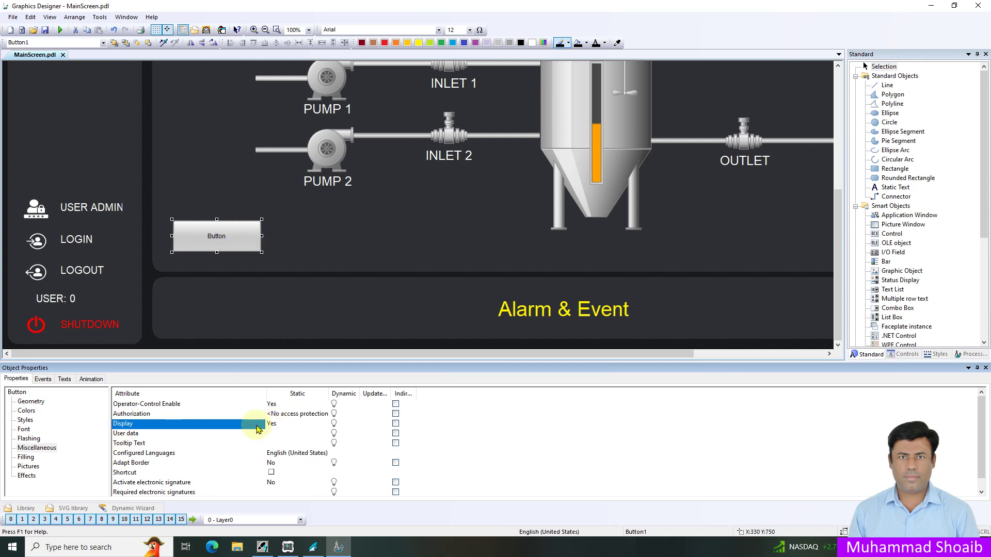
pyautogui.doubleClick(272, 425)
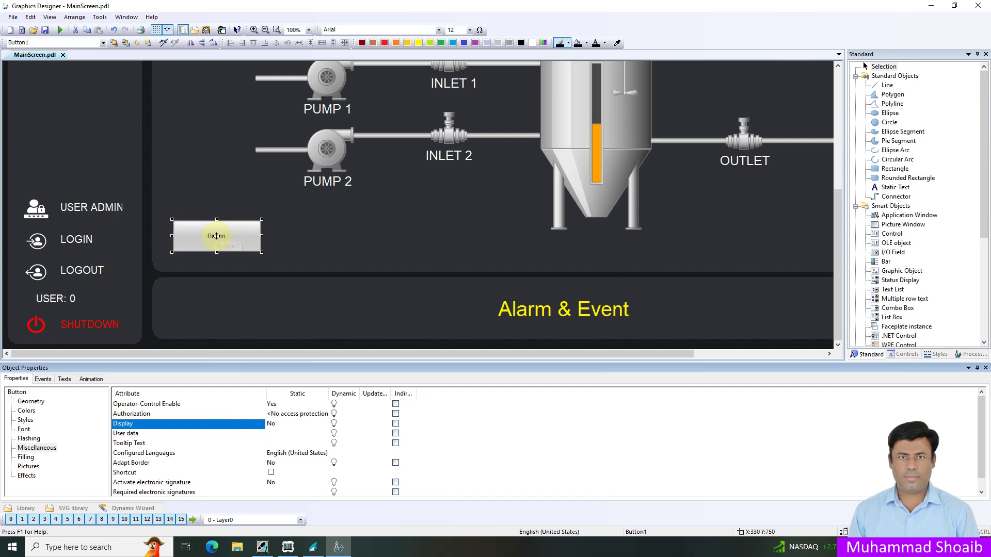
pyautogui.click(100, 207)
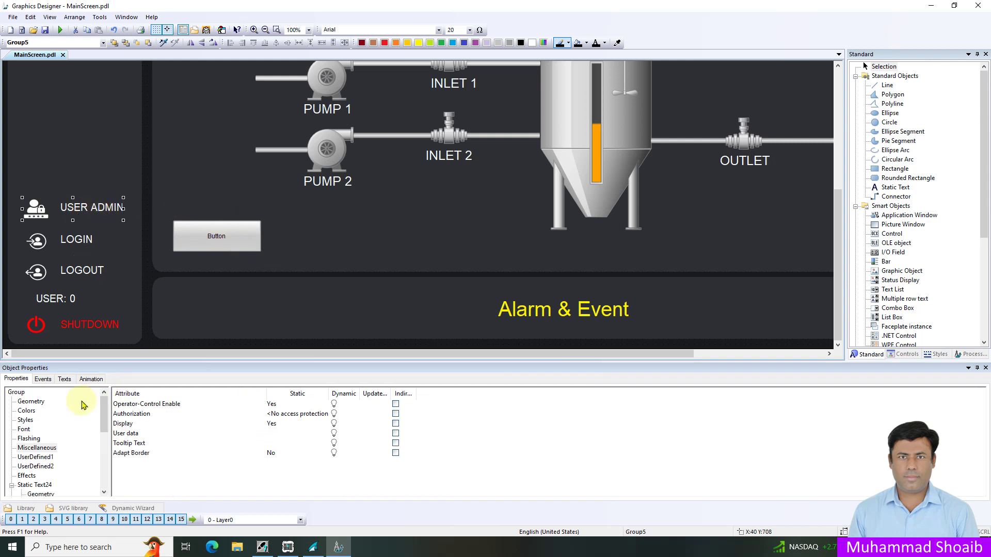
# - Set the USER ADMIN group's Display attribute to No, then select the user name field
pyautogui.click(39, 448)
pyautogui.click(251, 427)
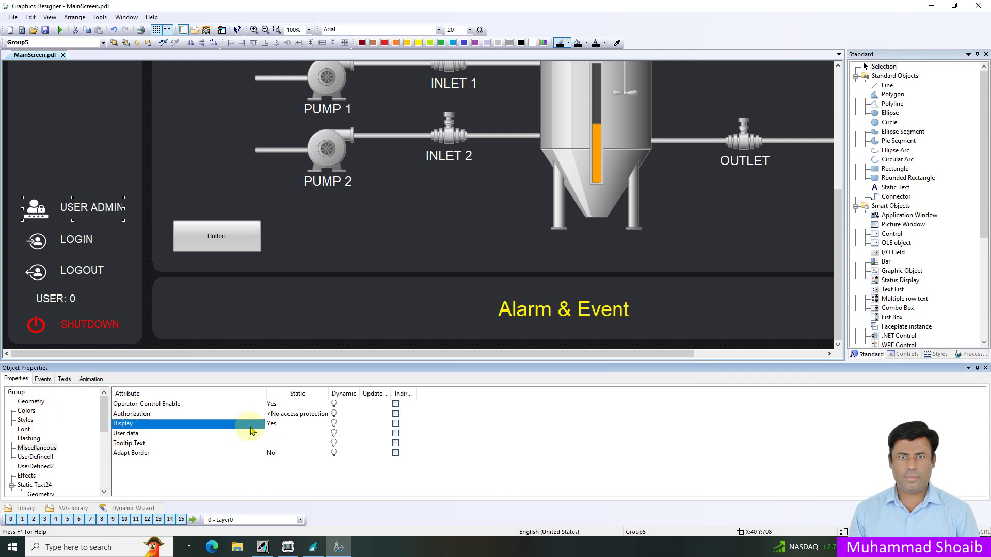
pyautogui.doubleClick(273, 425)
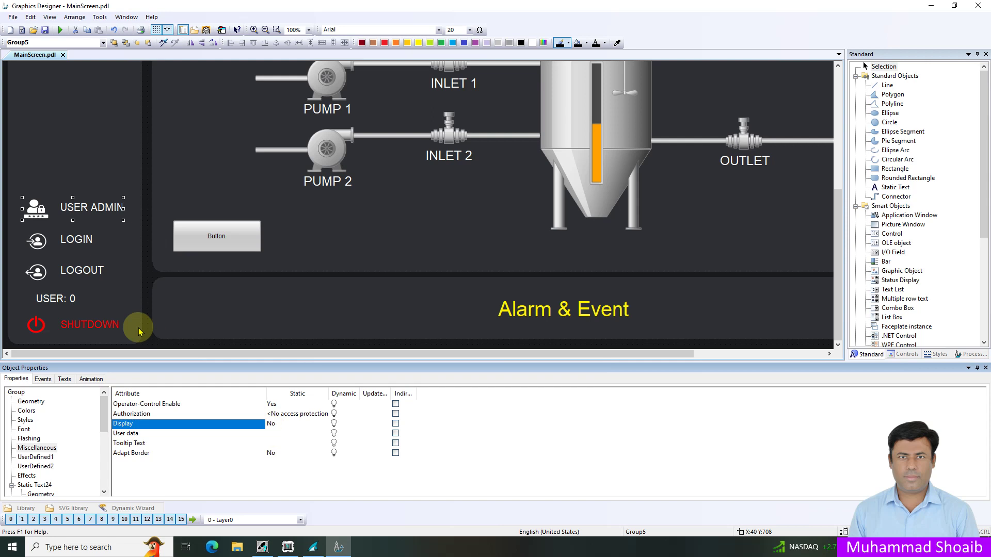
pyautogui.click(72, 298)
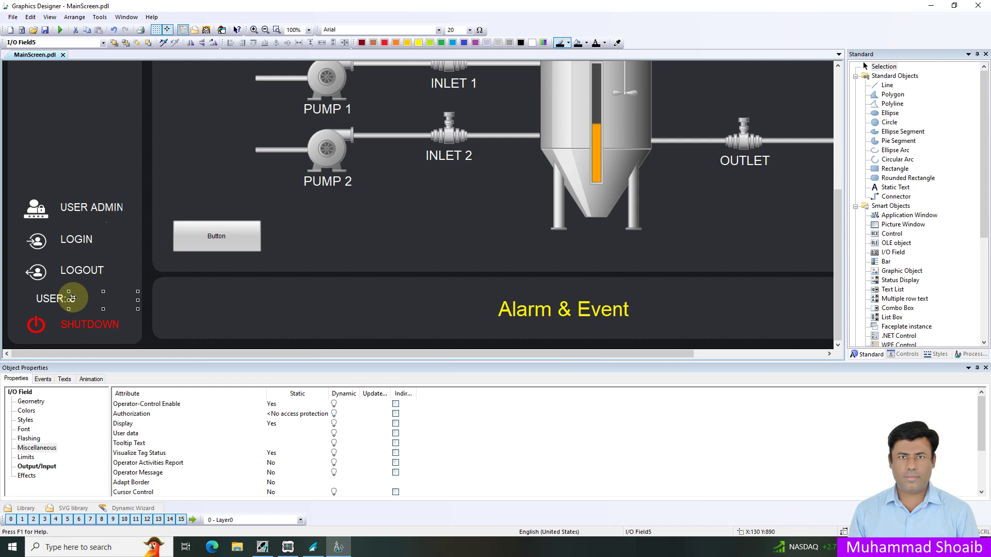
pyautogui.click(43, 380)
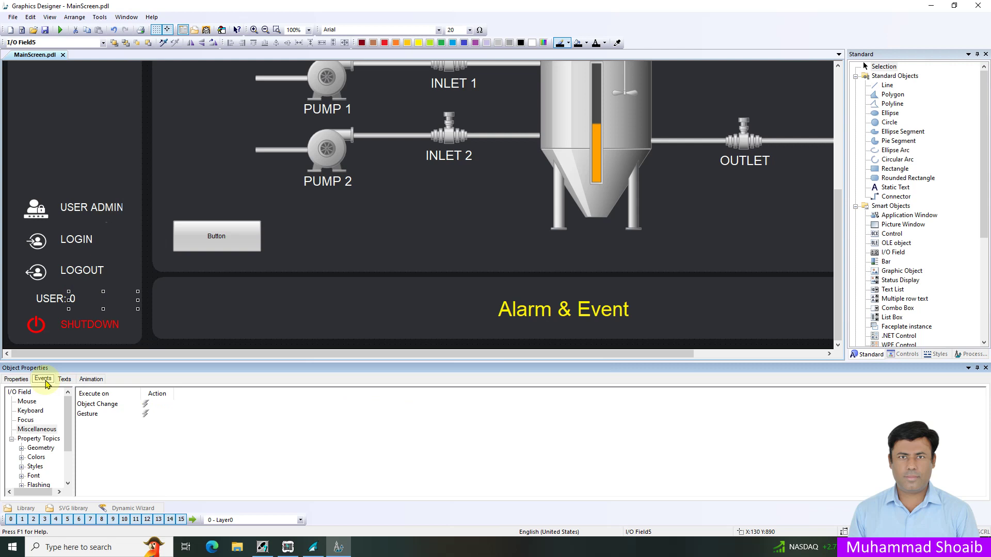
# - Select the user name field's Object Change event under Miscellaneous events
pyautogui.click(47, 430)
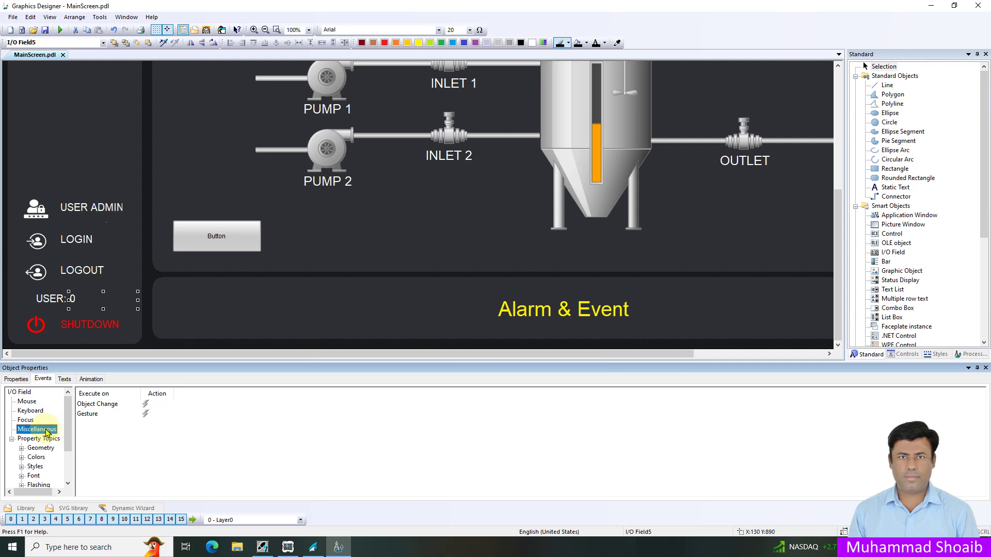
pyautogui.click(106, 408)
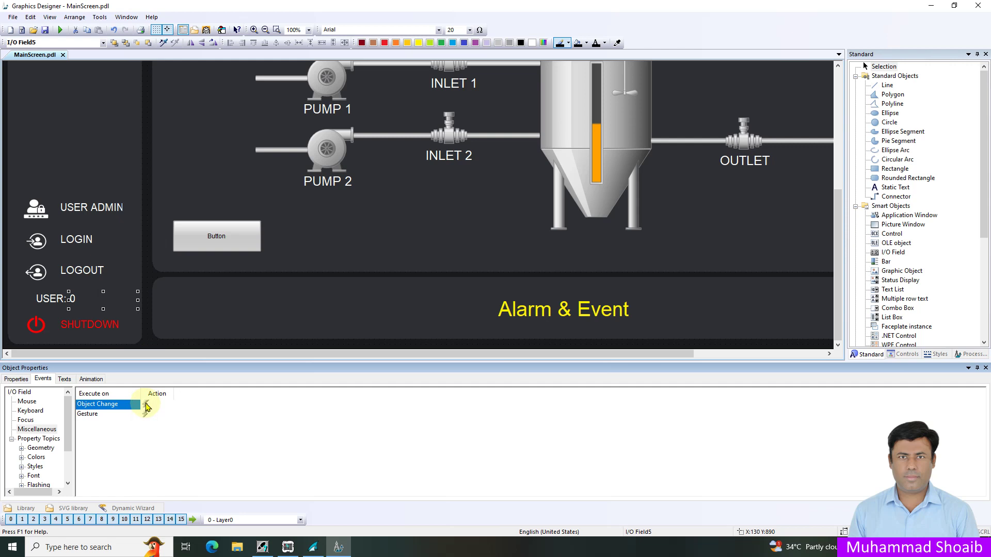
pyautogui.rightClick(146, 407)
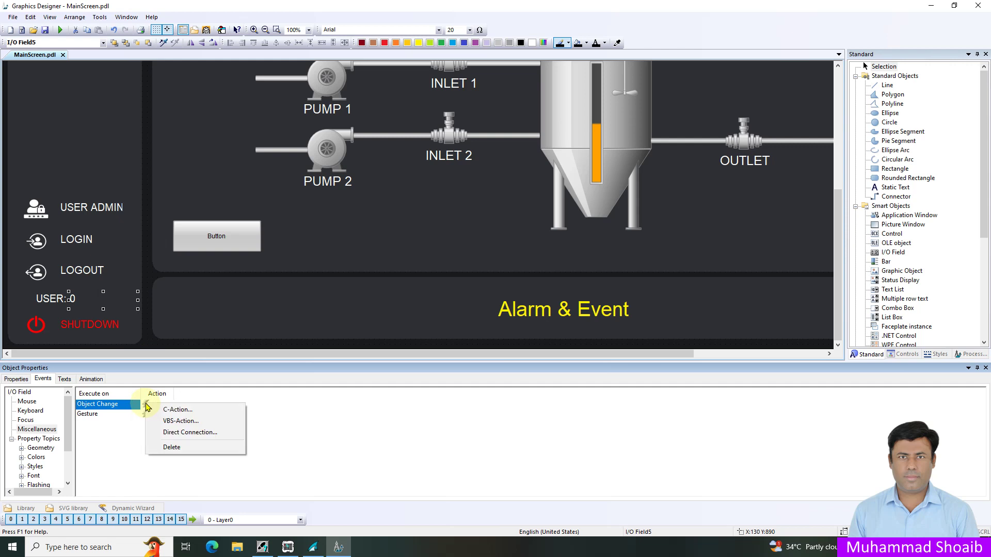
# - Create a VBS-Action for Object Change and paste in the visibility script
pyautogui.click(168, 423)
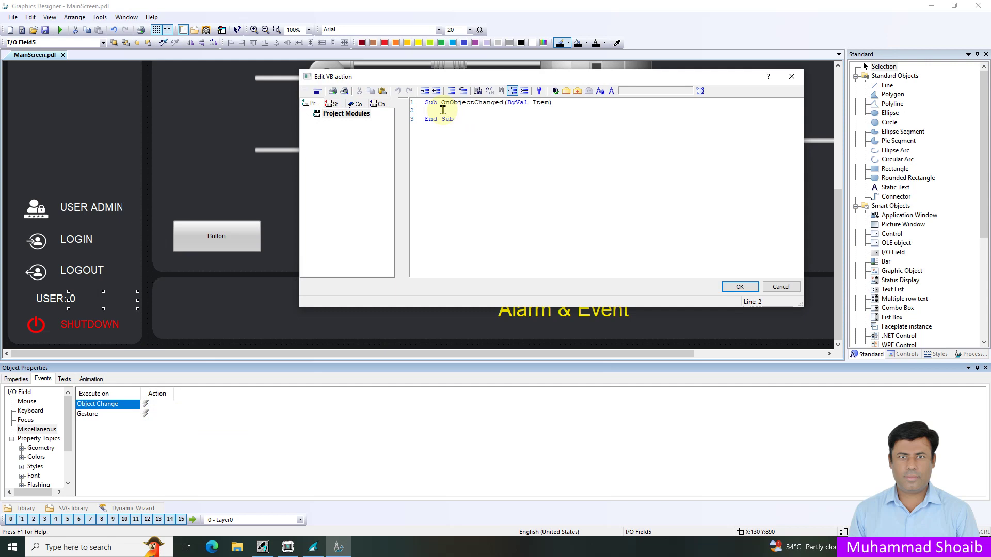
pyautogui.write('Dim currentUser     currentUser = SmartTags("@CurrentUserName")      If currentUser = "engineer" Then        HMIRuntime.Screens("MainScreen").ScreenItems("Button1").Visible = True        HMIRuntime.Screens("MainScreen").ScreenItems("Group5").Visible = True     Else          hmiruntime.Screens("MainScreen").ScreenItems("Button1").Visible = False           hmiruntime.Screens("MainScreen").ScreenItems("Group5").Visible = False     End If')
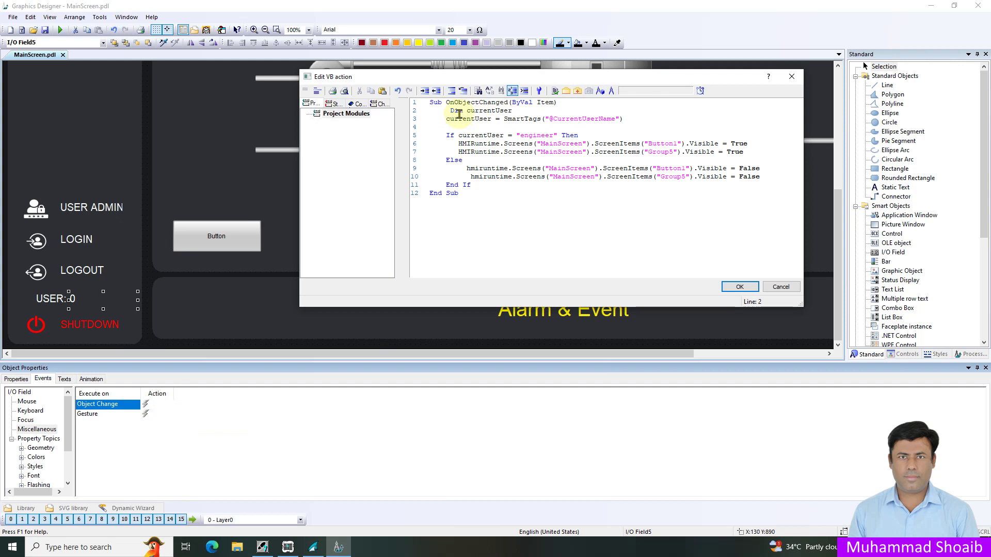
pyautogui.moveTo(450, 111); pyautogui.dragTo(492, 114)
pyautogui.click(492, 110)
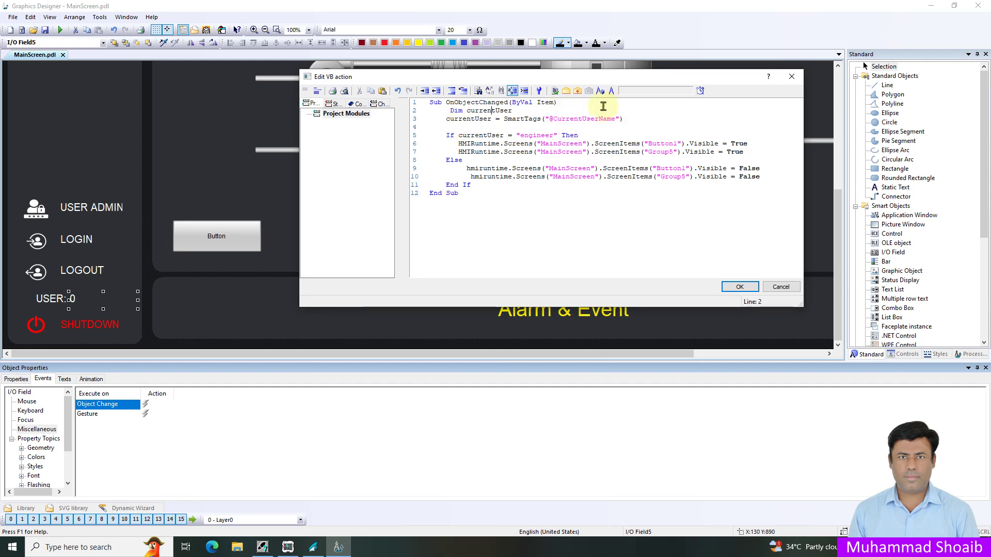
pyautogui.click(617, 119)
pyautogui.moveTo(616, 119); pyautogui.dragTo(549, 119)
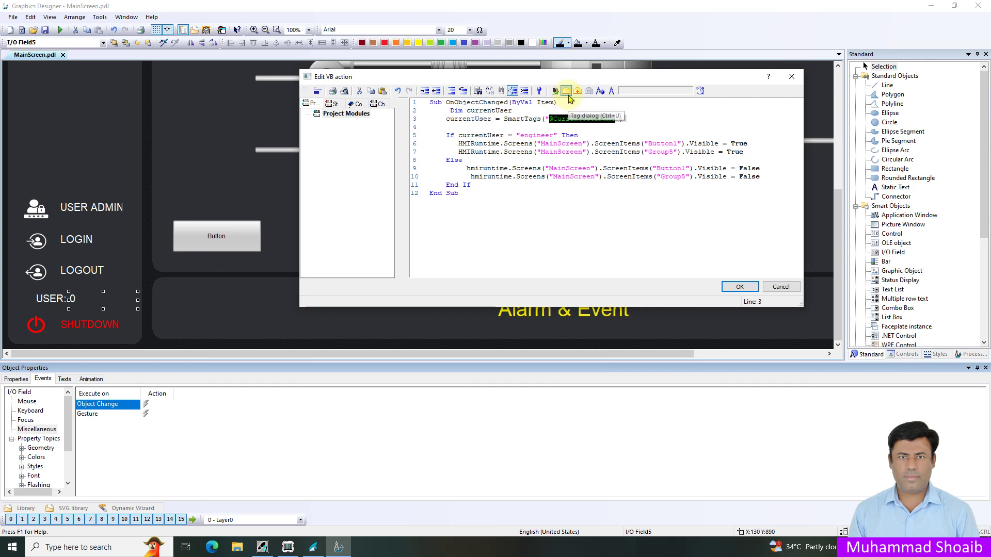
pyautogui.click(568, 93)
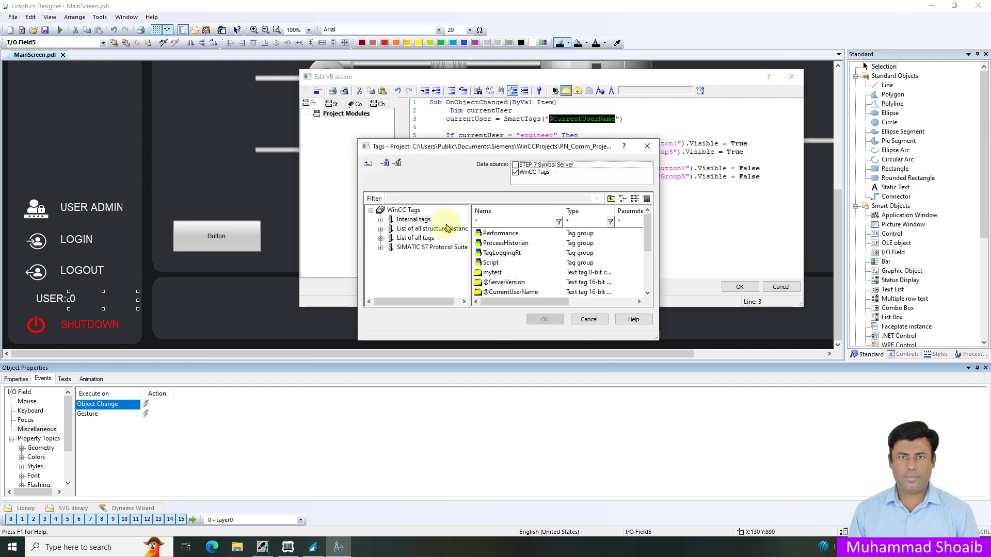
pyautogui.click(412, 220)
pyautogui.click(511, 292)
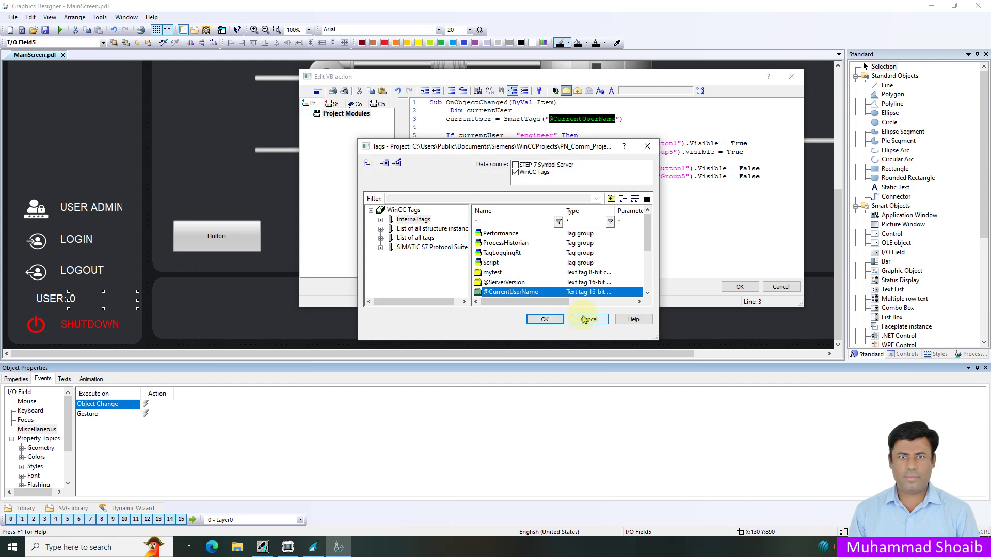
pyautogui.click(589, 320)
pyautogui.click(568, 126)
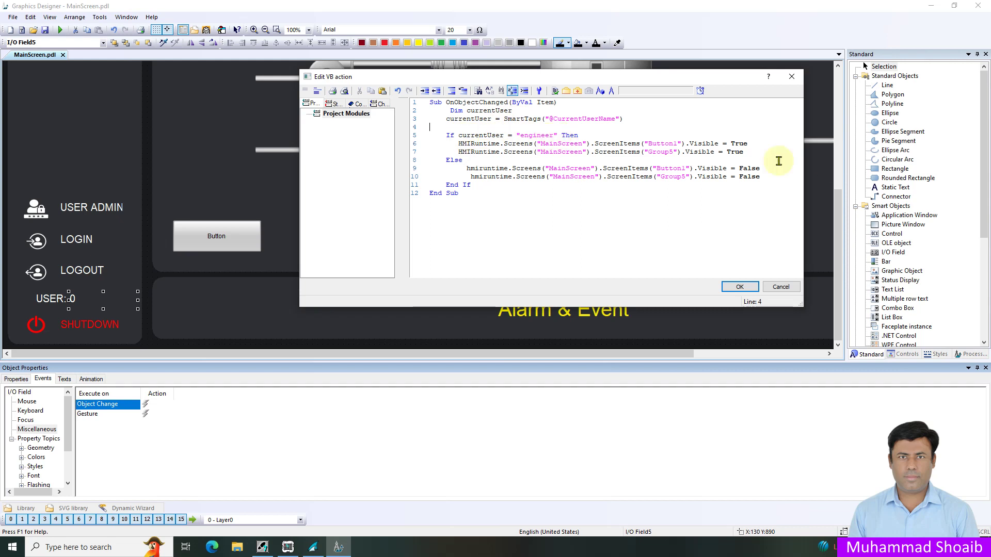
pyautogui.moveTo(751, 152); pyautogui.dragTo(430, 144)
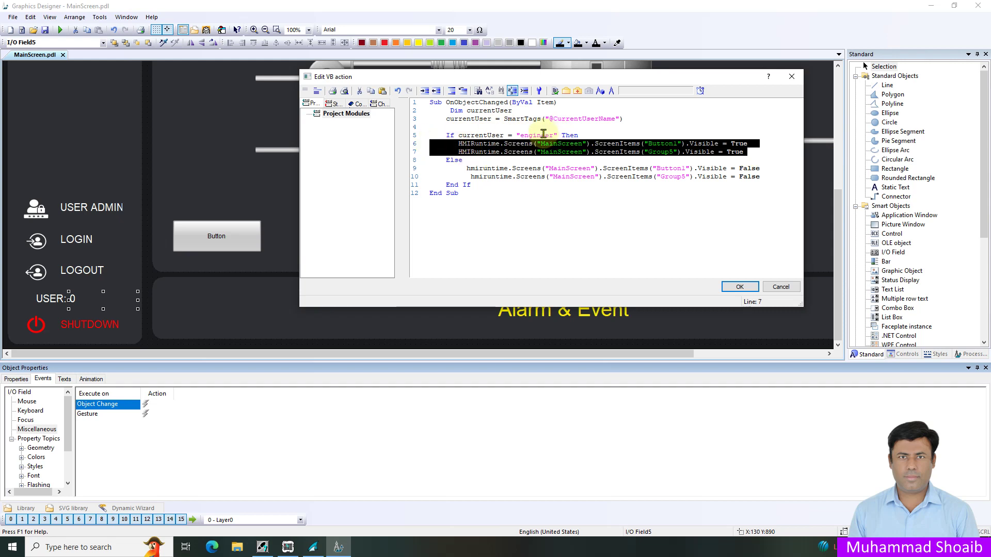
pyautogui.click(594, 134)
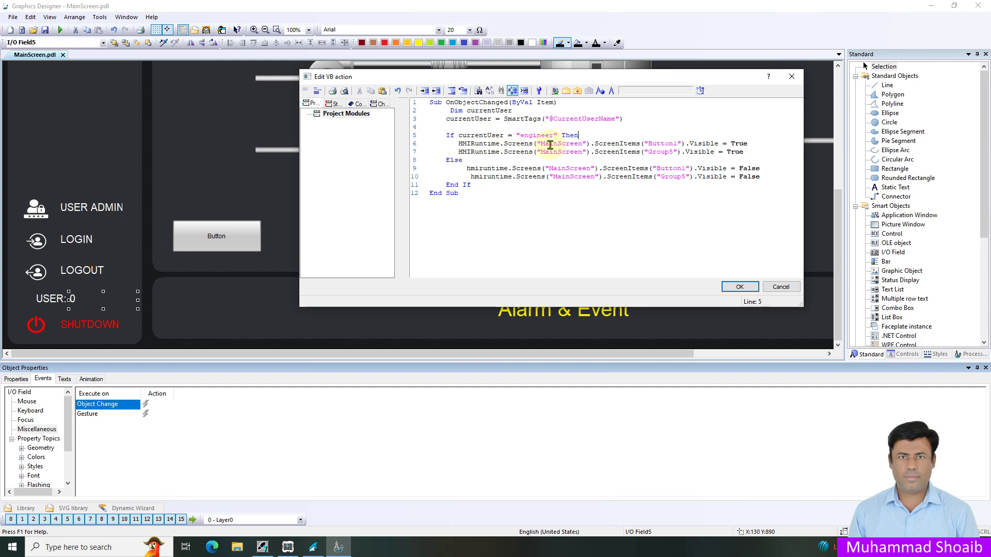
pyautogui.doubleClick(733, 152)
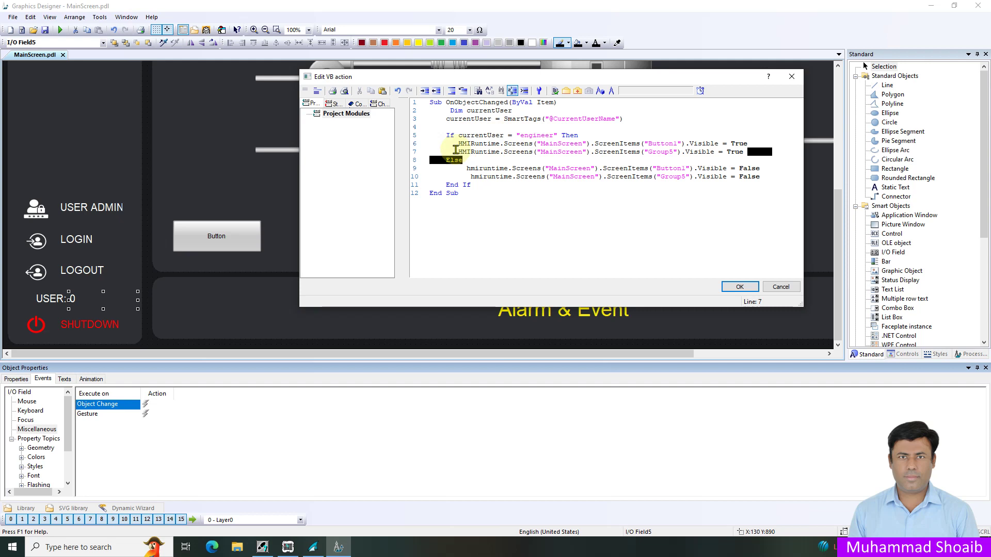
# - Review the engineer check and show/hide lines, then confirm the VB action with OK
pyautogui.moveTo(746, 151); pyautogui.dragTo(438, 145)
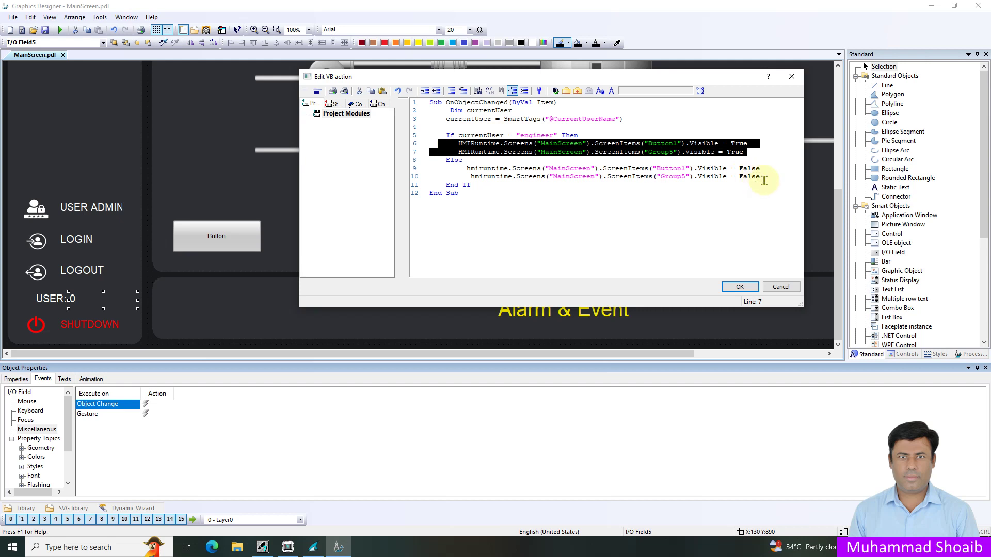
pyautogui.moveTo(755, 177); pyautogui.dragTo(501, 156)
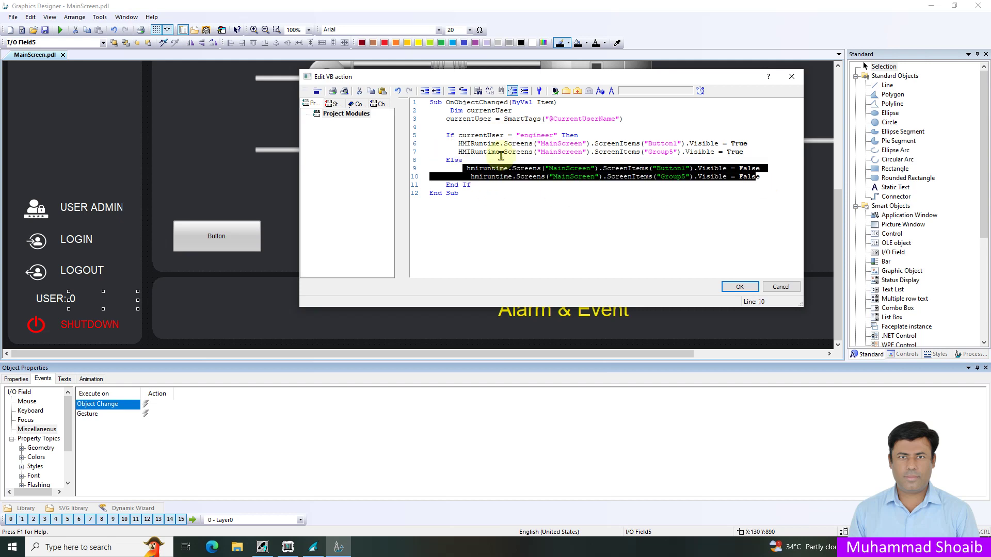
pyautogui.click(517, 144)
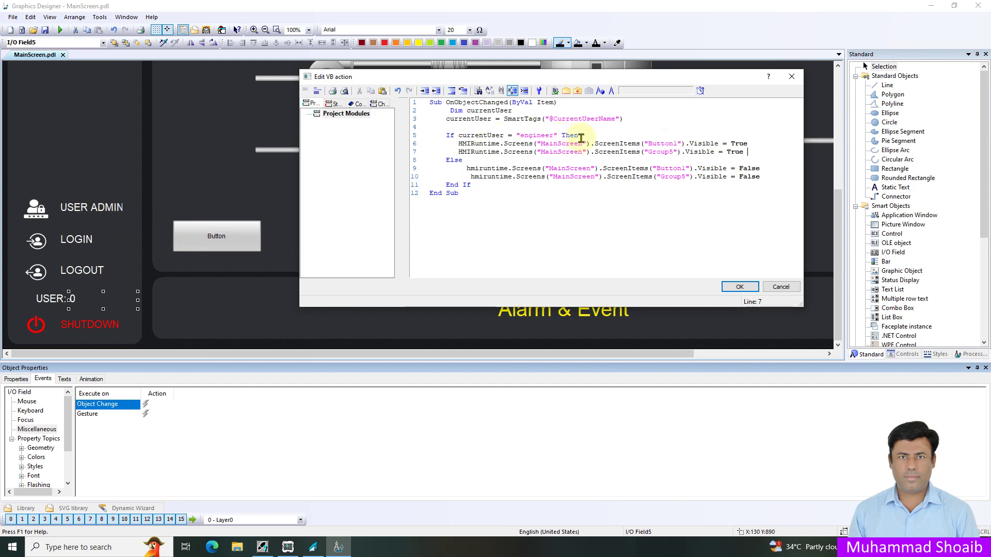
pyautogui.moveTo(580, 137); pyautogui.dragTo(443, 136)
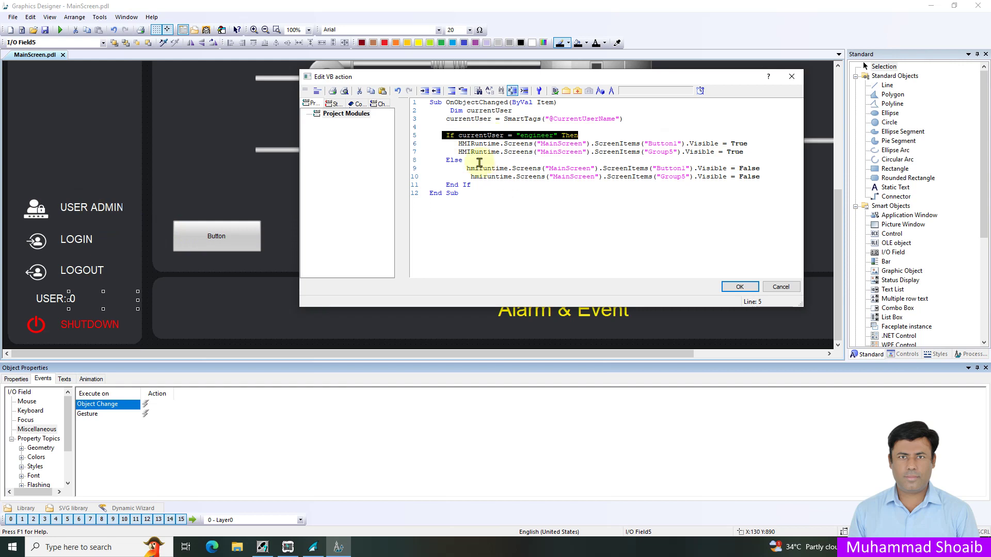
pyautogui.click(690, 247)
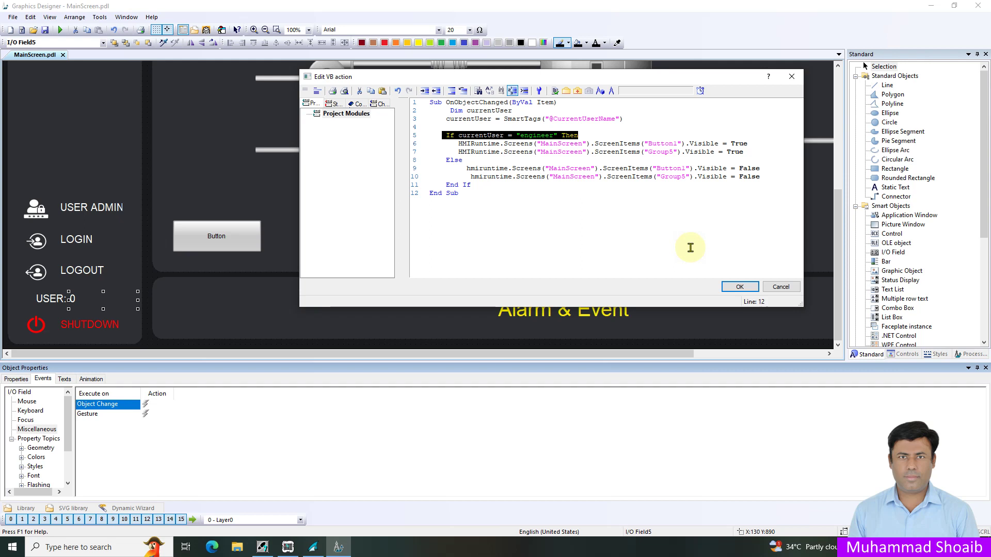
pyautogui.click(739, 288)
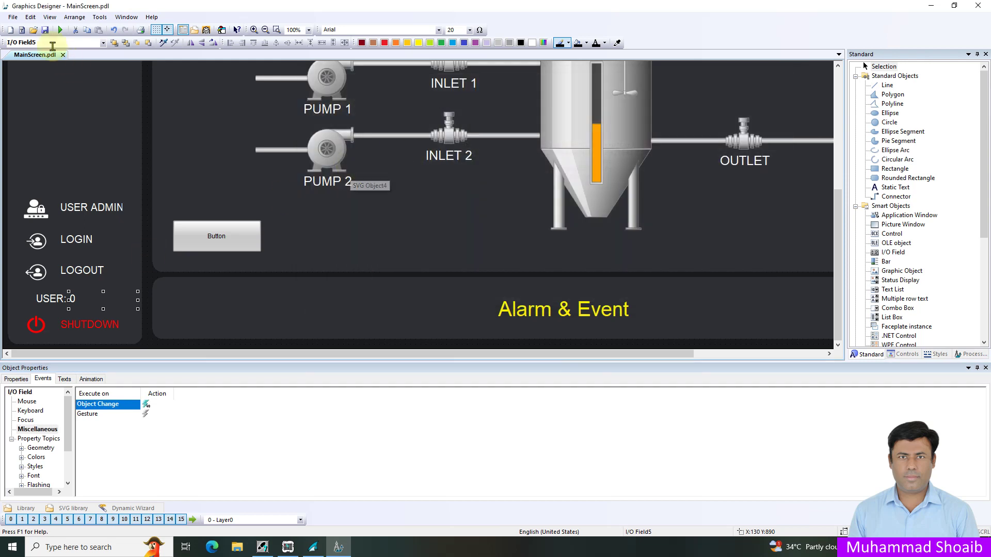
# - Save MainScreen.pdl and activate WinCC Runtime
pyautogui.click(45, 31)
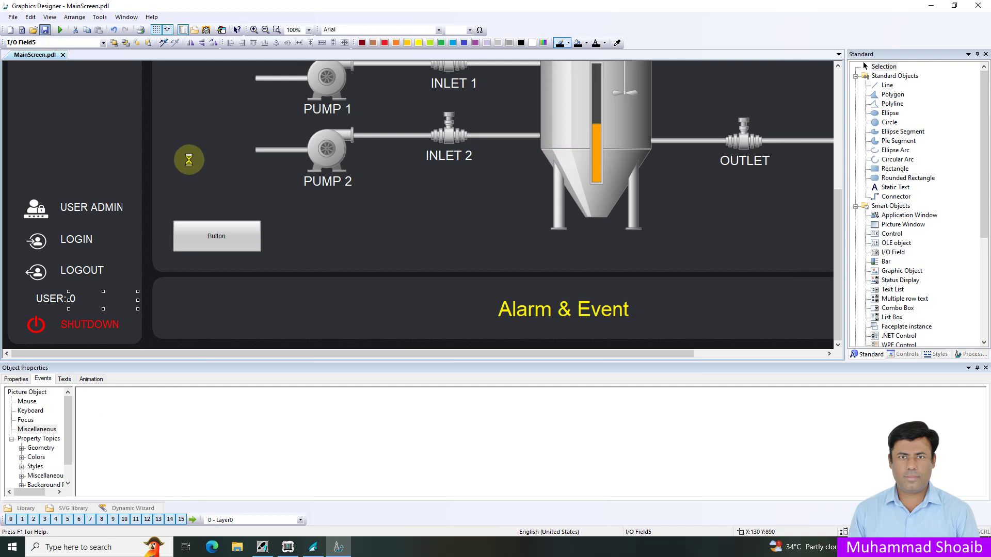
pyautogui.click(61, 30)
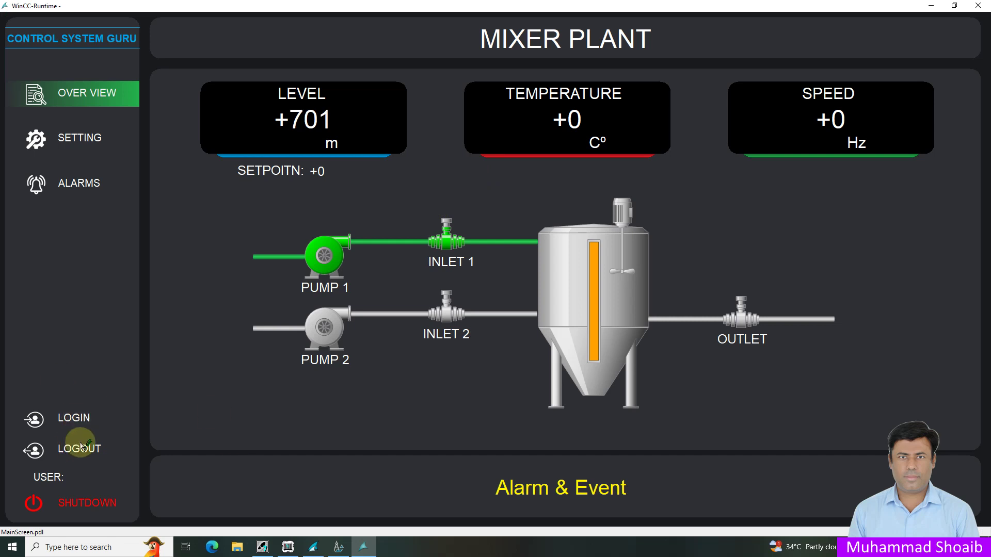
# - Log in as operator with the operator password; Button and User Admin remain hidden
pyautogui.click(76, 418)
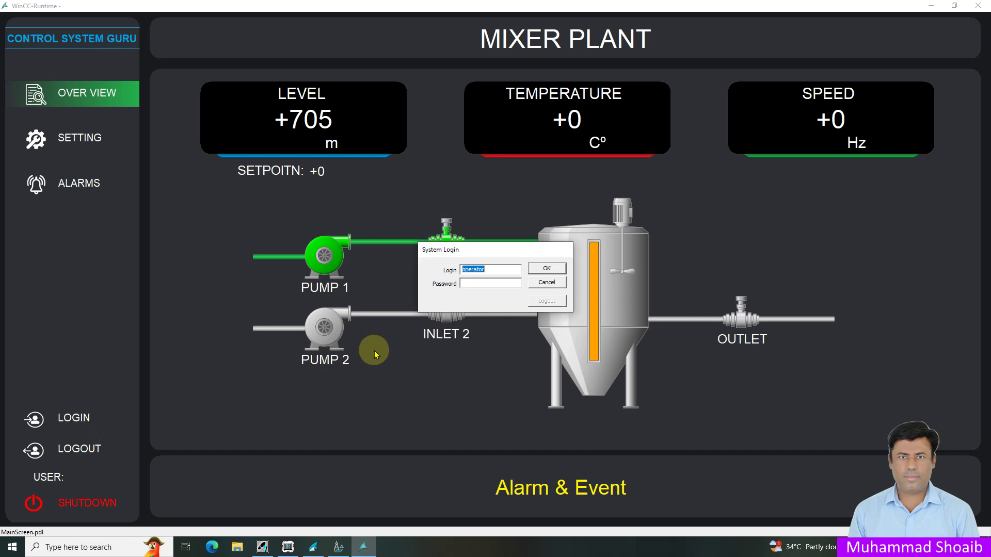
pyautogui.click(475, 285)
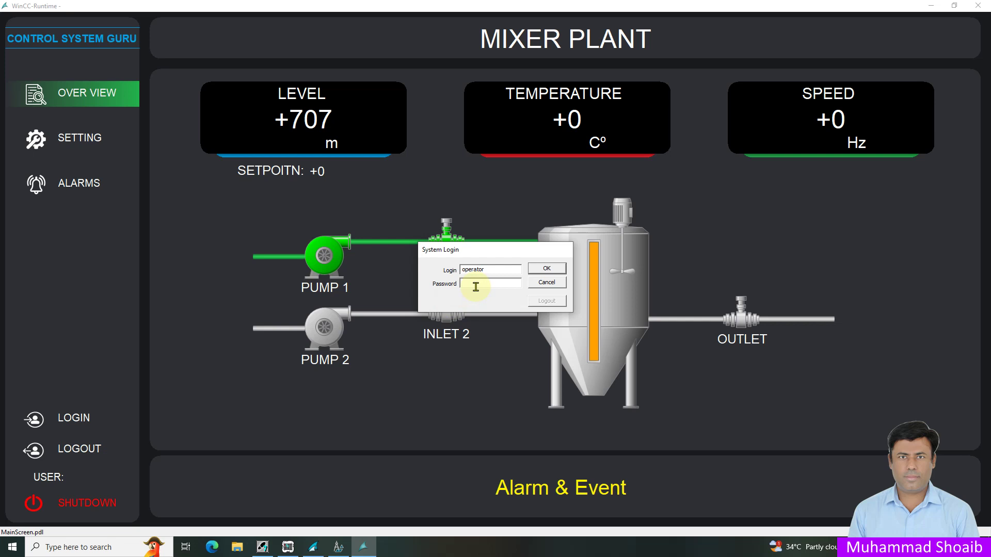
pyautogui.write('12')
pyautogui.press('Return')
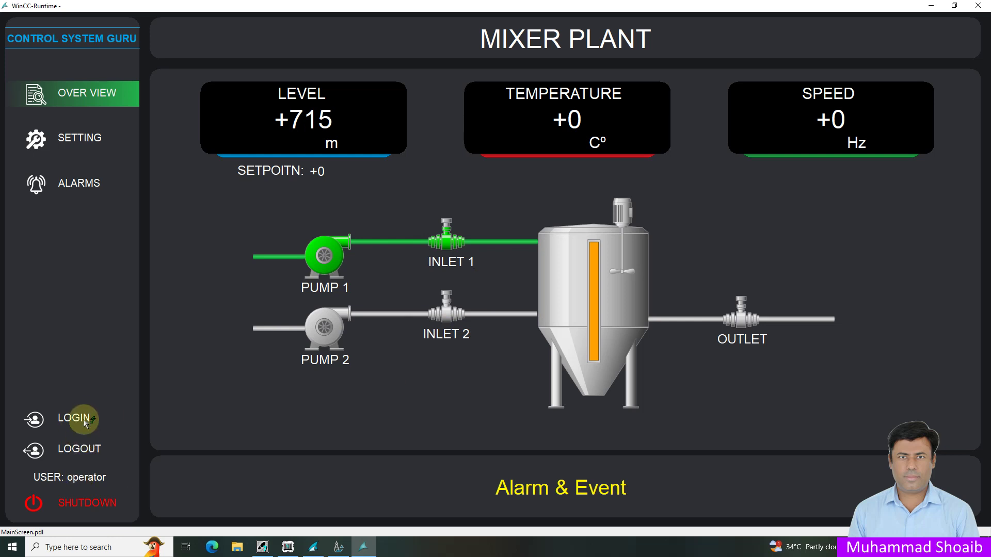
# - Log out the operator and log back in as the engineer user with its password
pyautogui.click(96, 448)
pyautogui.click(89, 416)
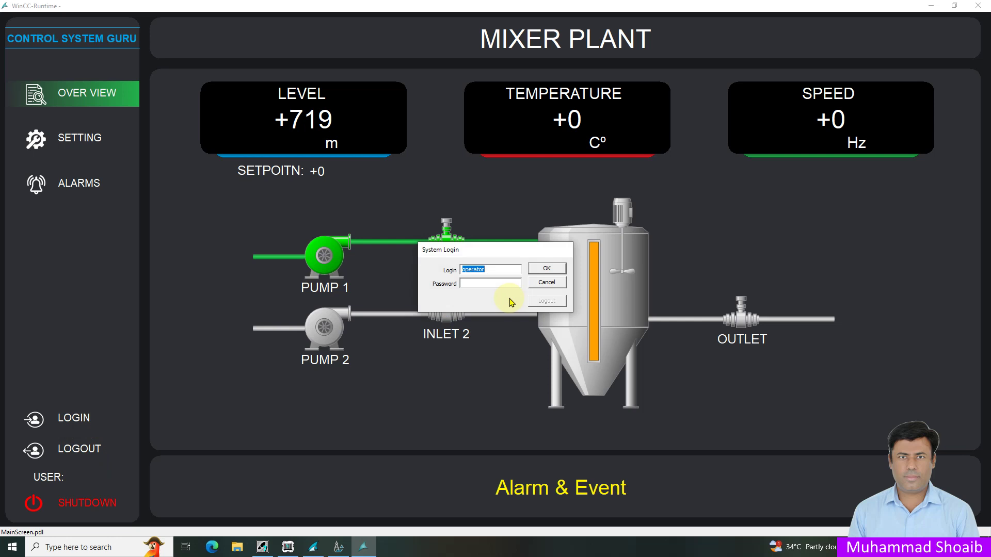
pyautogui.write('engineer')
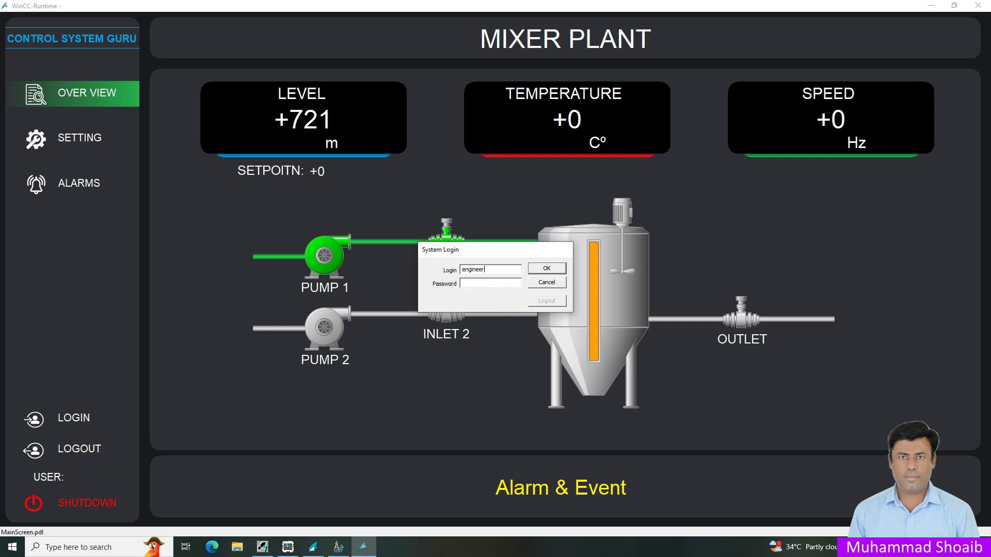
pyautogui.press('Tab')
pyautogui.write('12345')
pyautogui.click(557, 270)
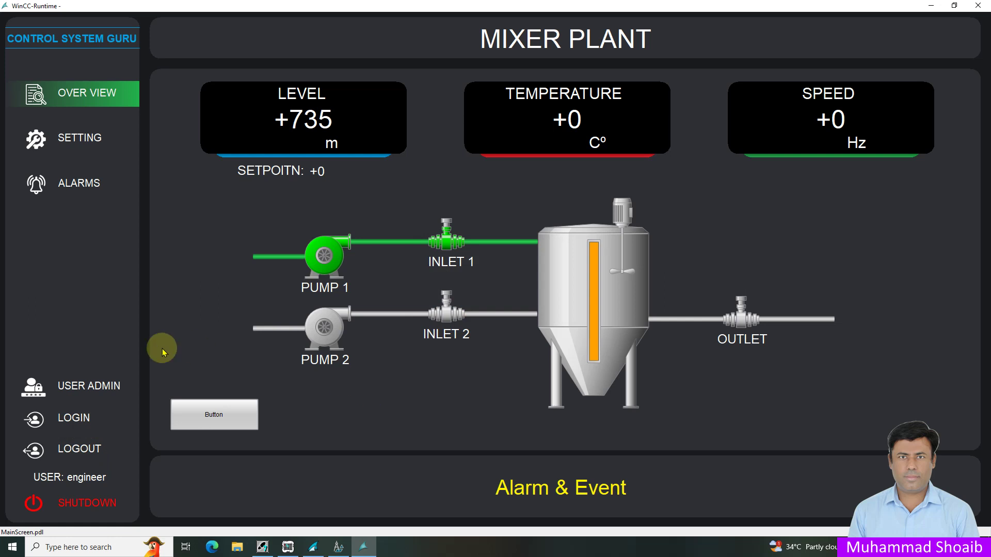
pyautogui.click(103, 388)
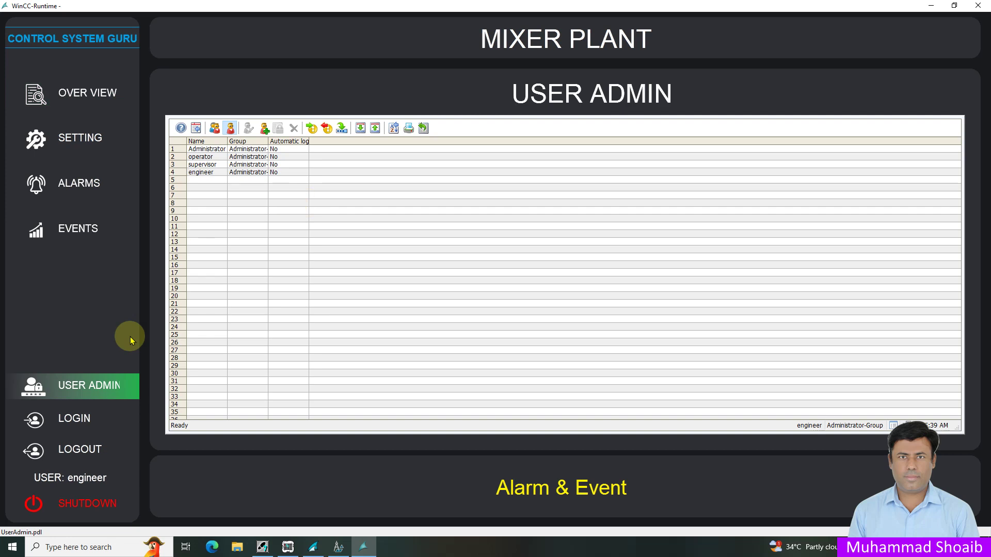
pyautogui.click(105, 95)
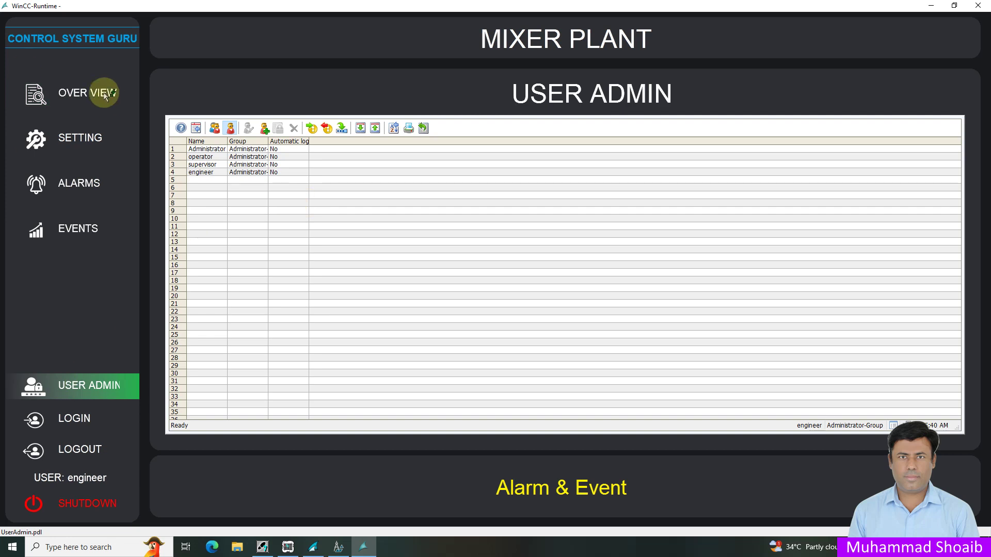